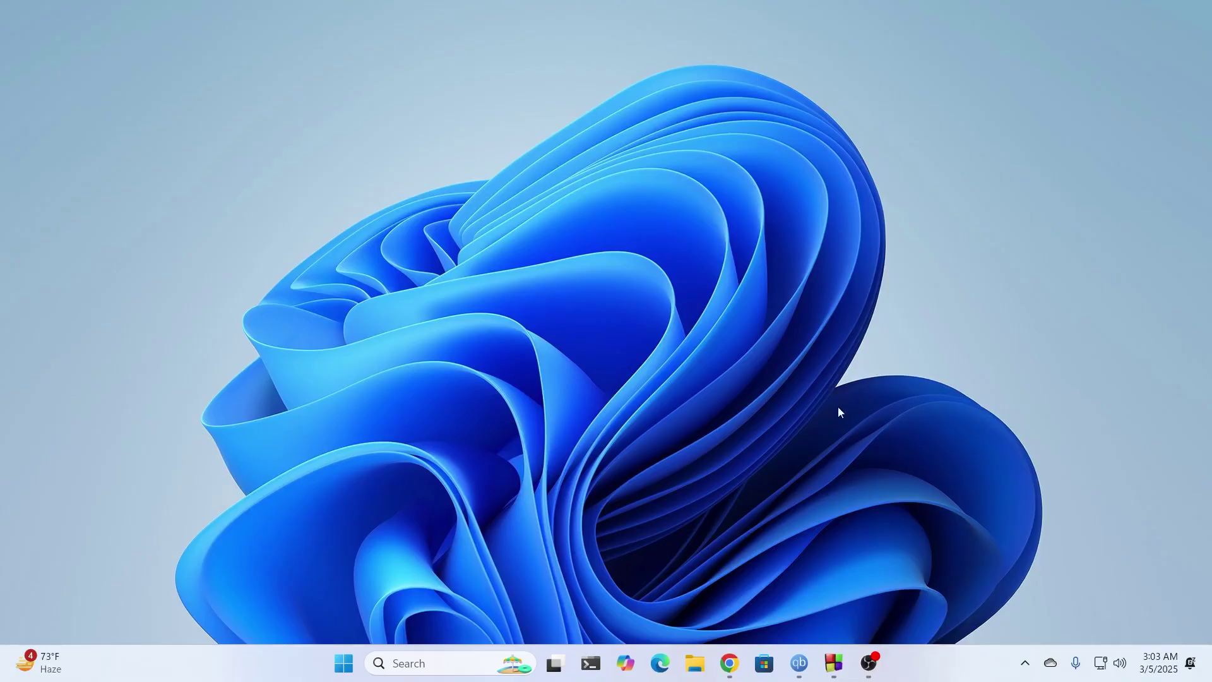
# Search Google for 'nvidia drivers' and open the 'Download The Official NVIDIA Drivers' result
pyautogui.moveTo(729, 663)
pyautogui.click(794, 621)
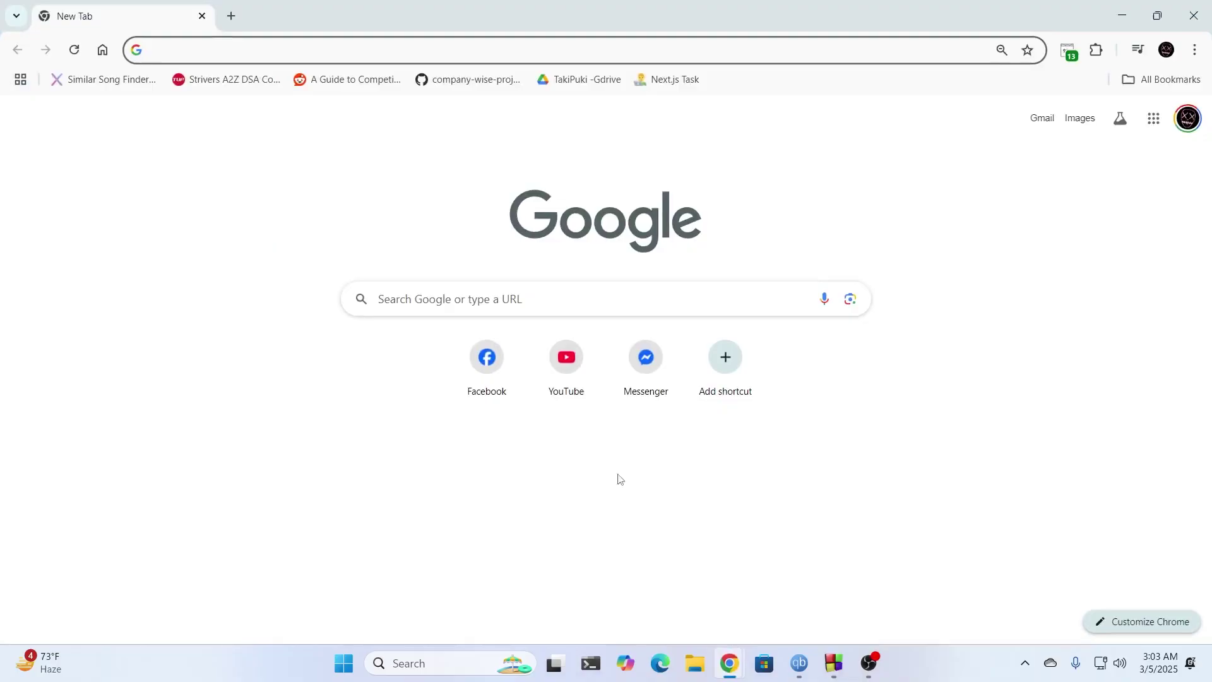
pyautogui.click(495, 298)
pyautogui.write('n')
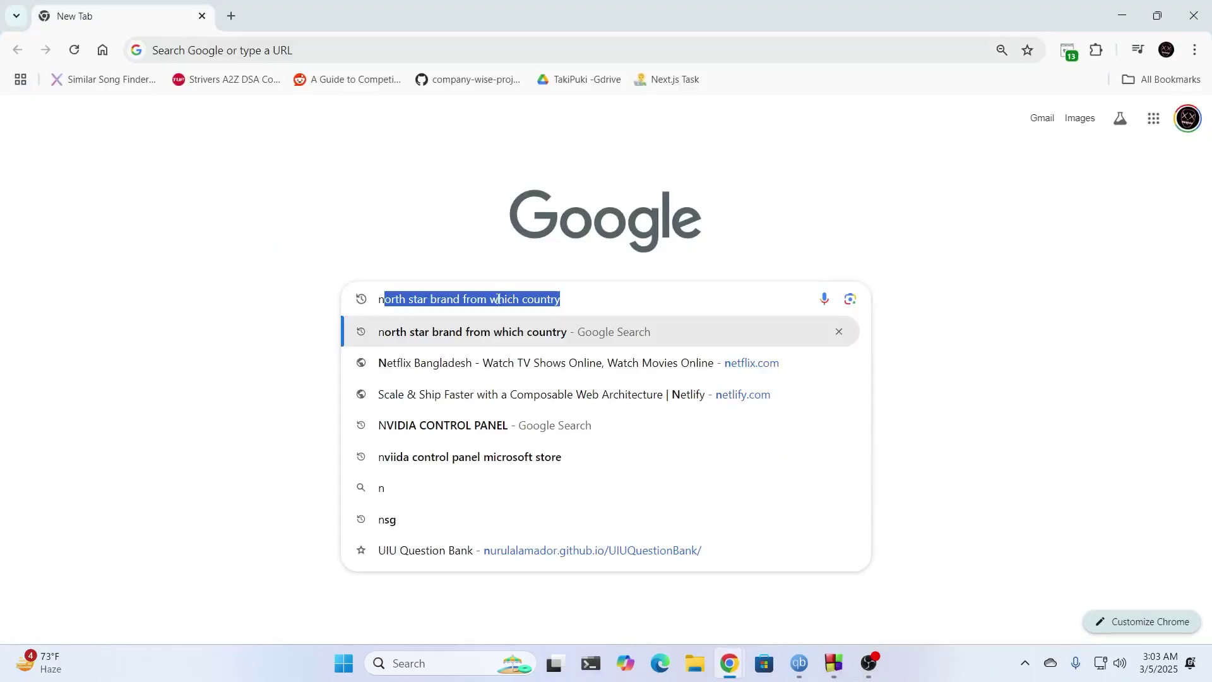
pyautogui.write('vidia drivers')
pyautogui.press('Return')
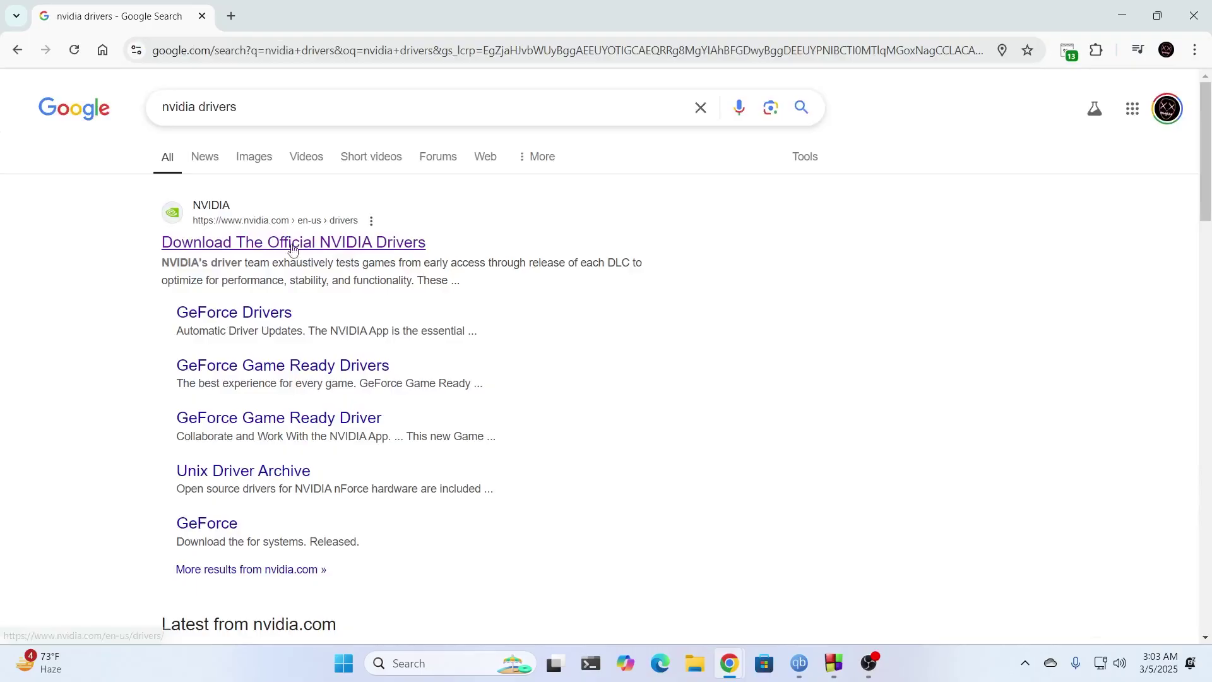
pyautogui.click(276, 244)
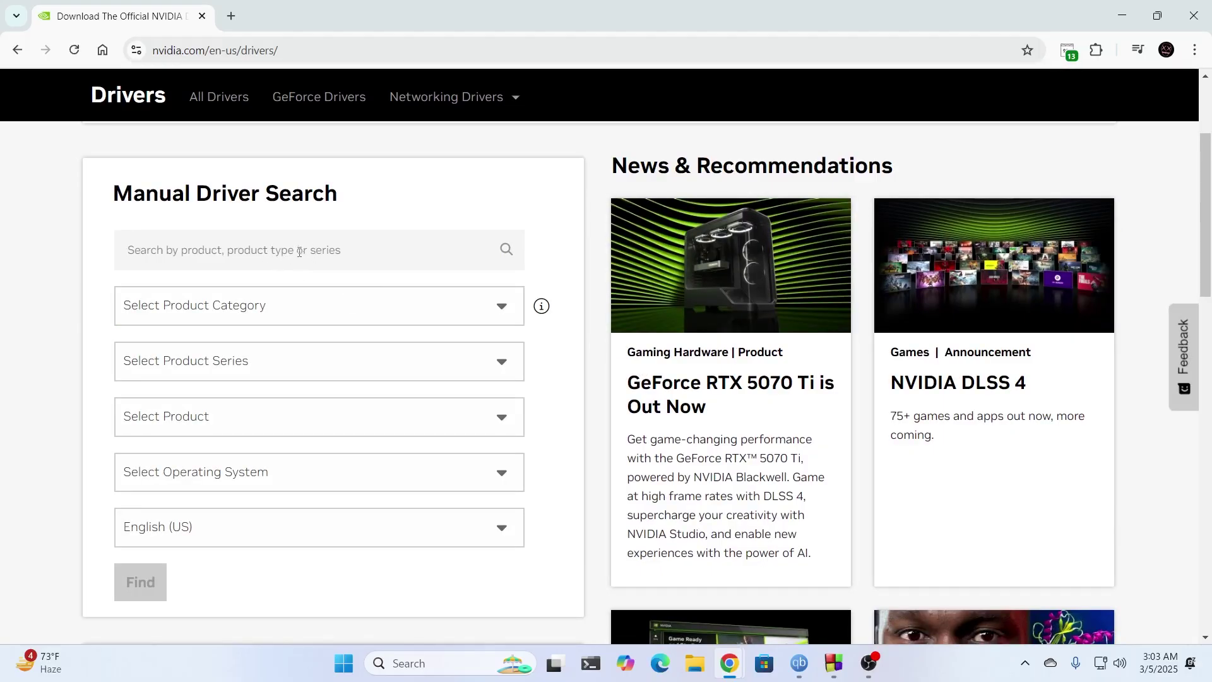
# Set the product category to GeForce and the series to GeForce 10 Series
pyautogui.click(267, 308)
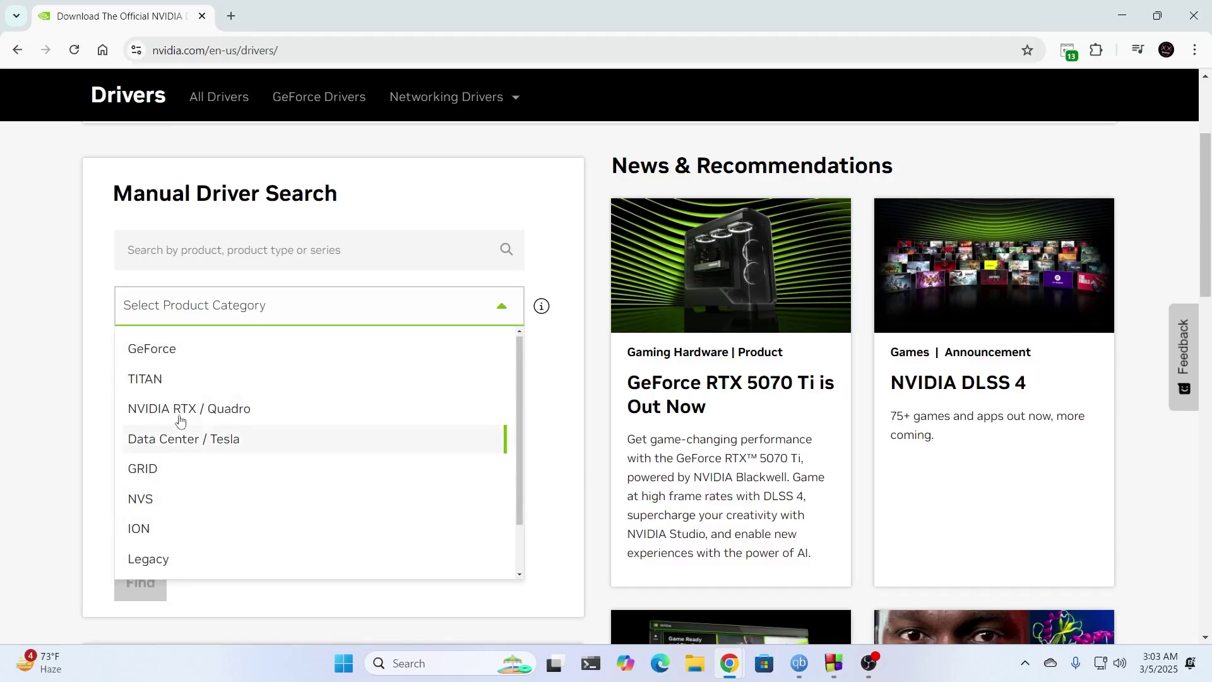
pyautogui.click(183, 354)
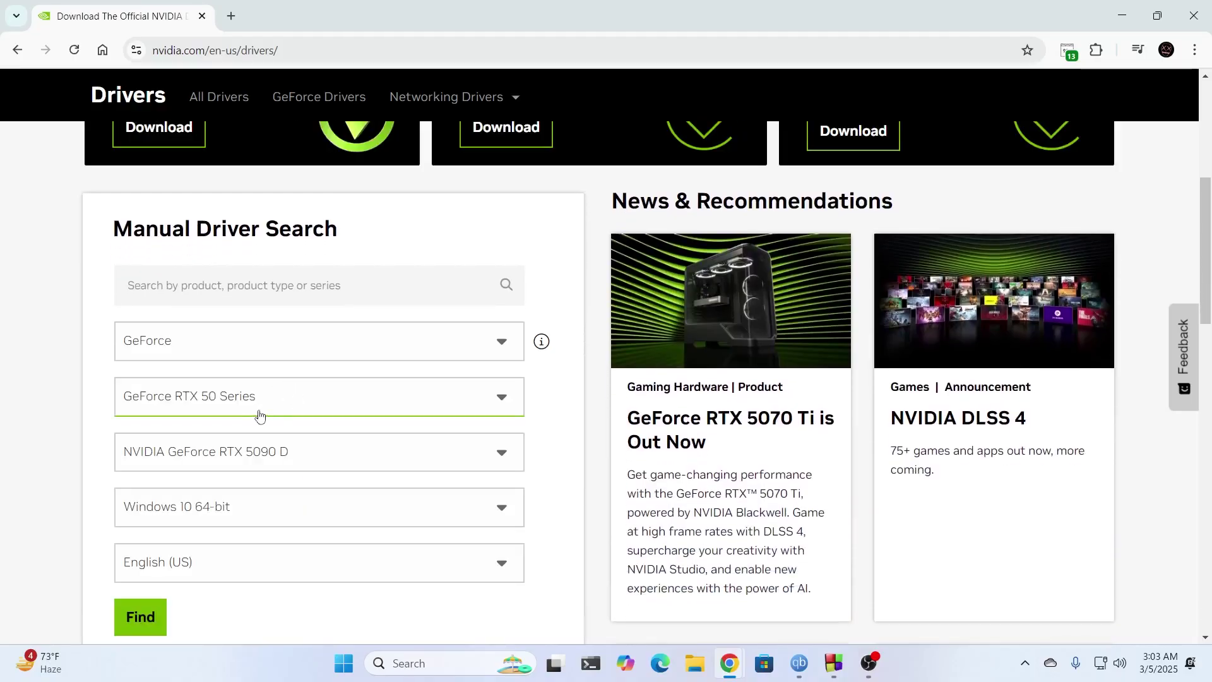
pyautogui.click(247, 397)
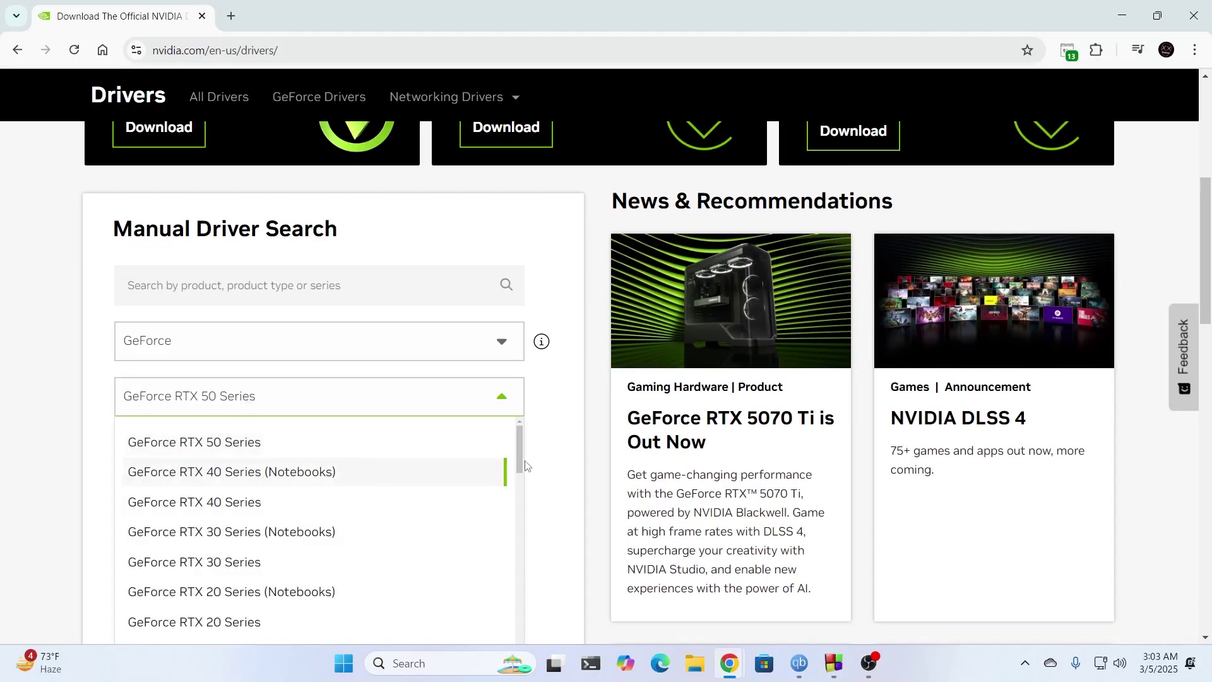
pyautogui.moveTo(520, 467); pyautogui.dragTo(503, 538)
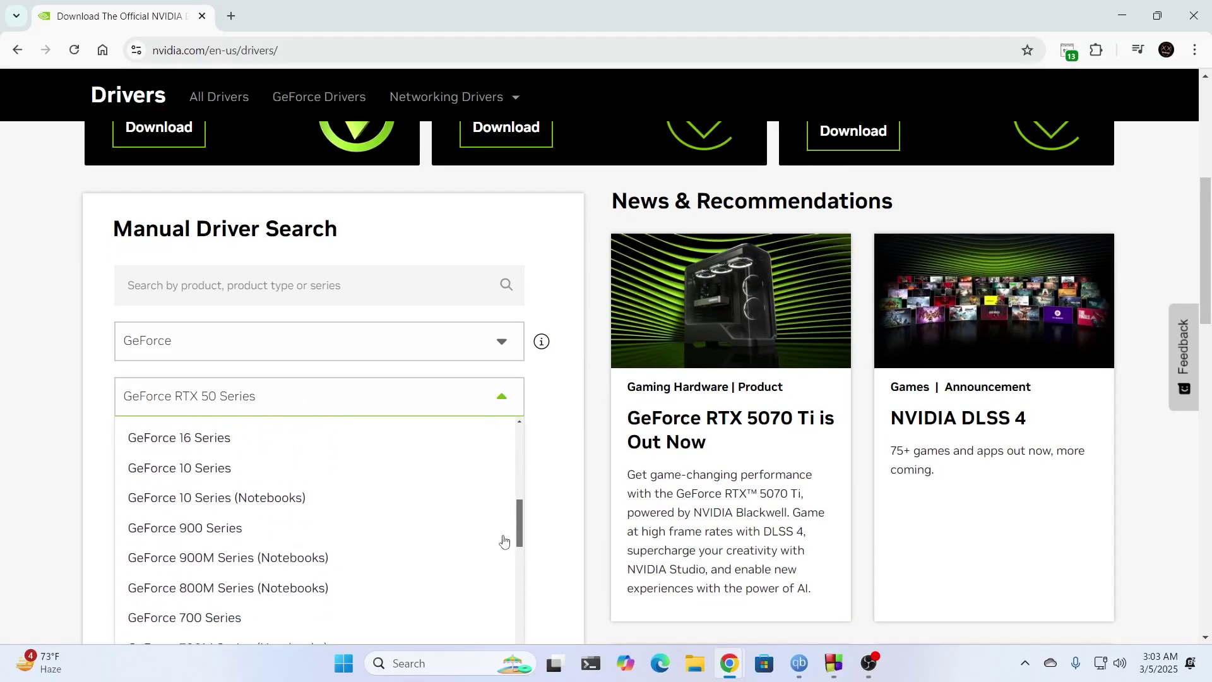
pyautogui.click(354, 477)
pyautogui.scroll(-2, 1126, 384)
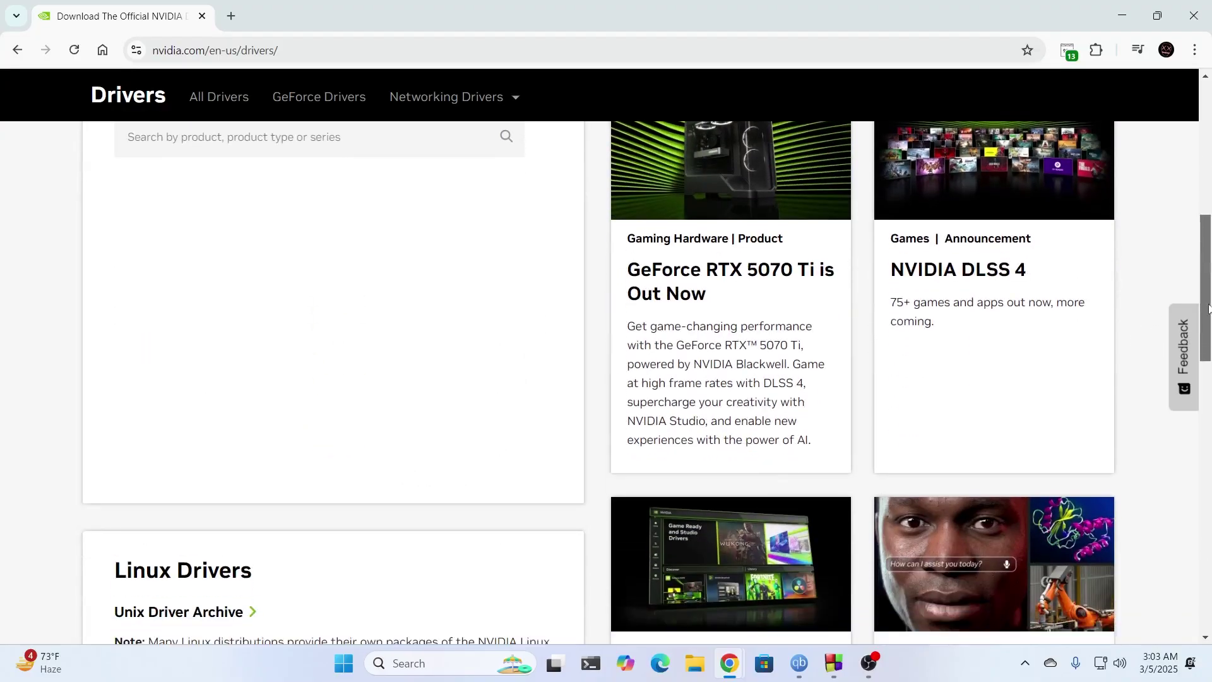
# Select GeForce GT 1030 as the product and Windows 11 as the operating system
pyautogui.click(278, 313)
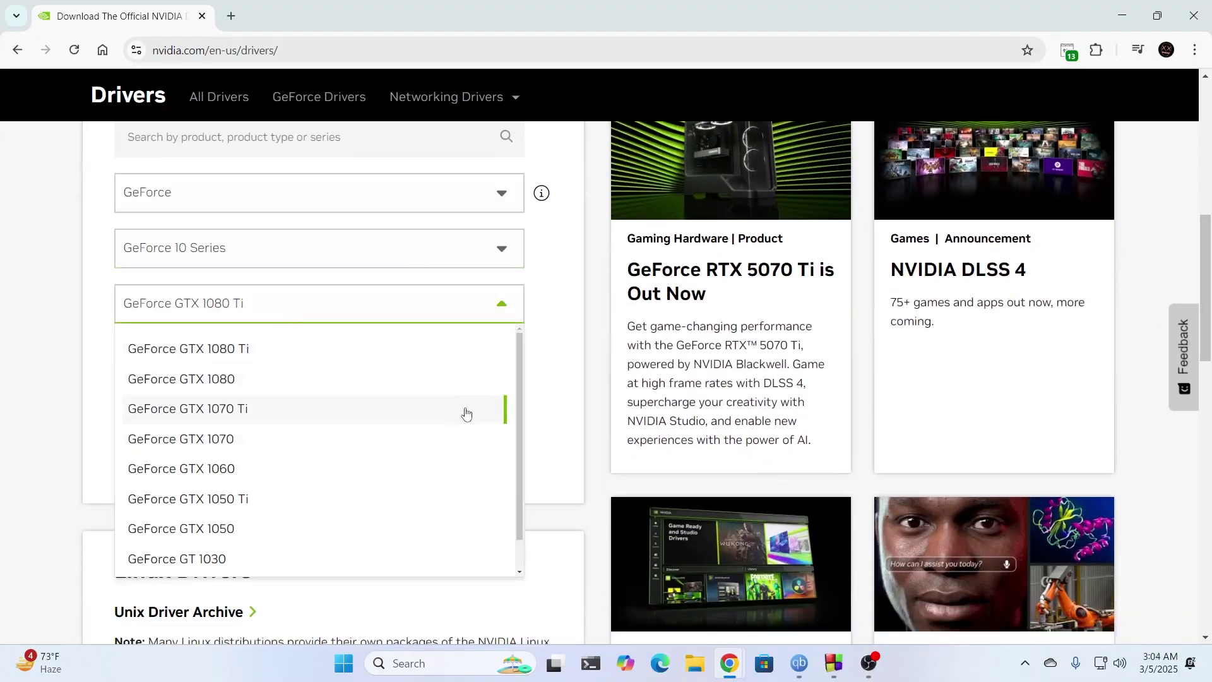
pyautogui.click(227, 562)
pyautogui.click(227, 357)
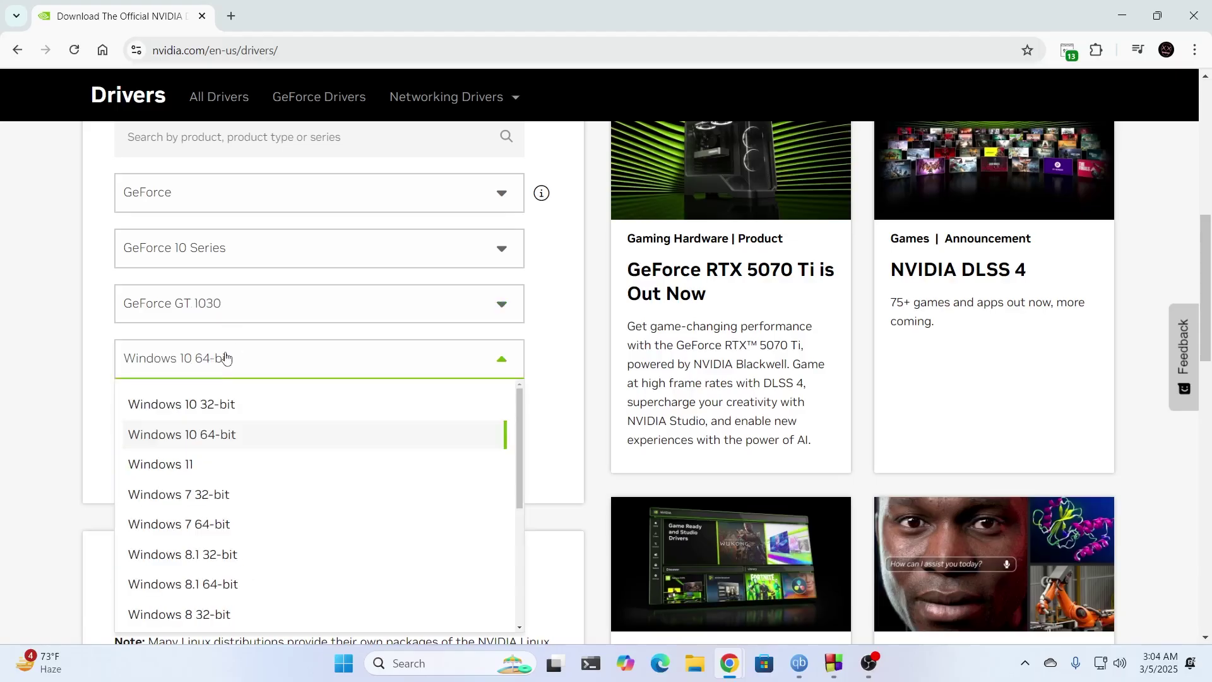
pyautogui.click(219, 467)
pyautogui.scroll(3, 222, 493)
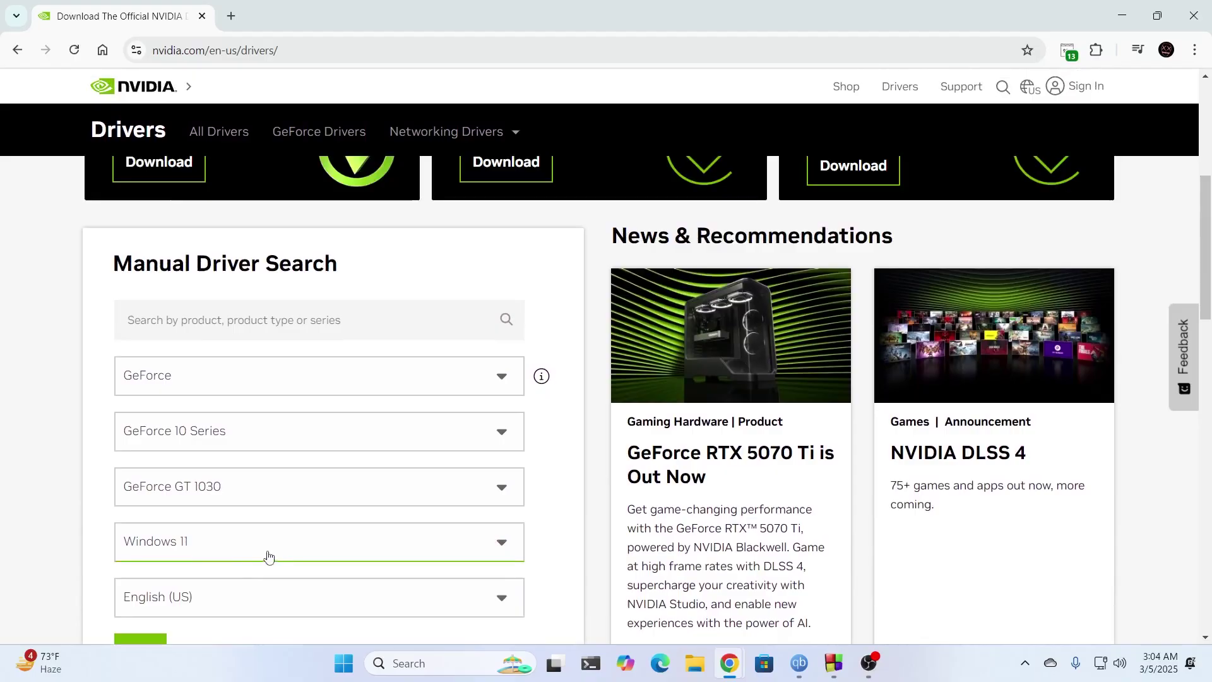
pyautogui.scroll(-1, 1210, 351)
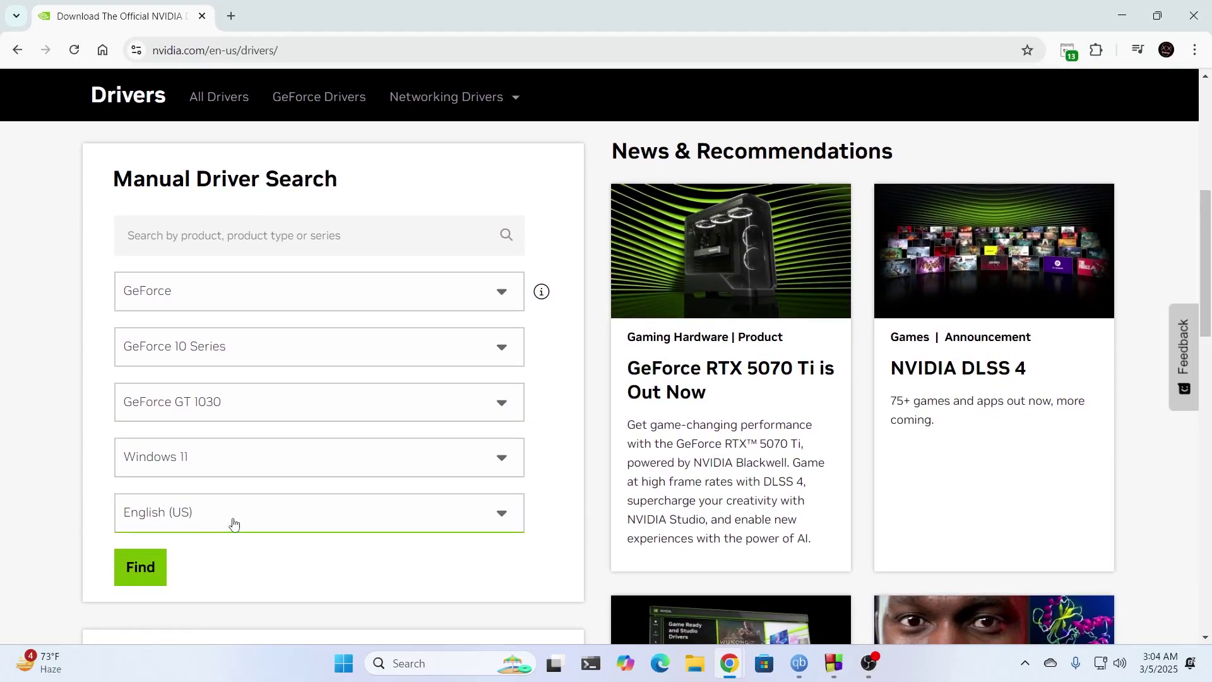
# Download GeForce Game Ready Driver 572.60 to Downloads and launch the installer
pyautogui.click(141, 568)
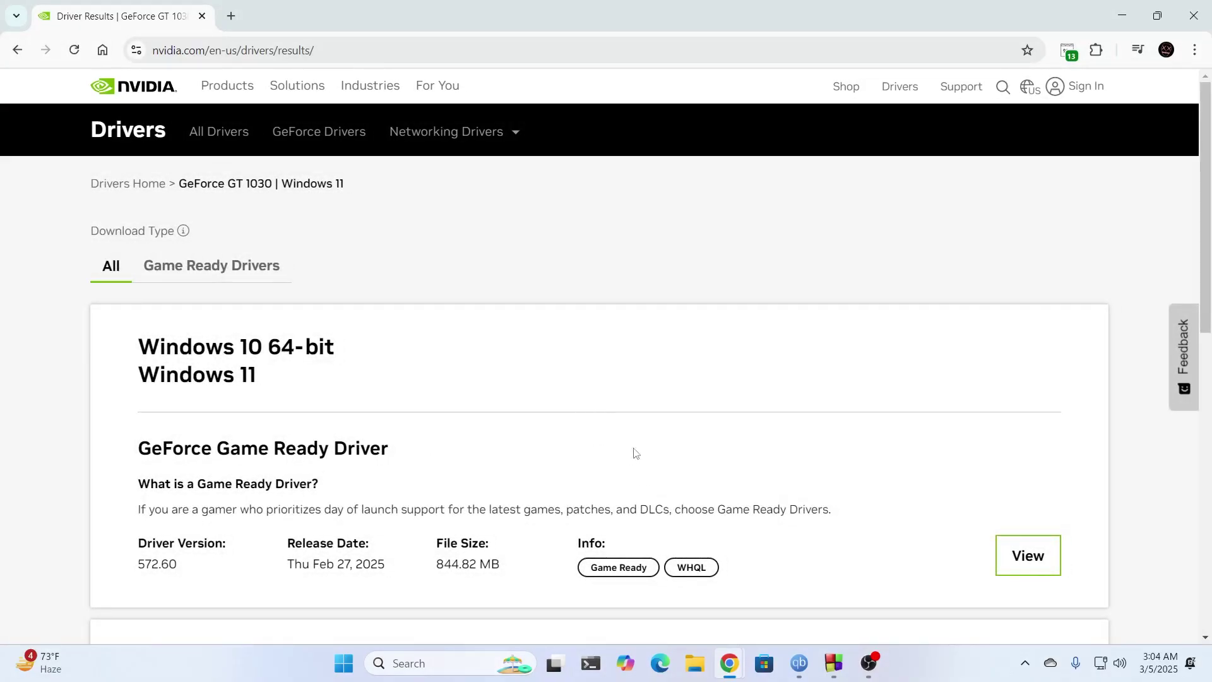
pyautogui.moveTo(1209, 204); pyautogui.dragTo(1210, 275)
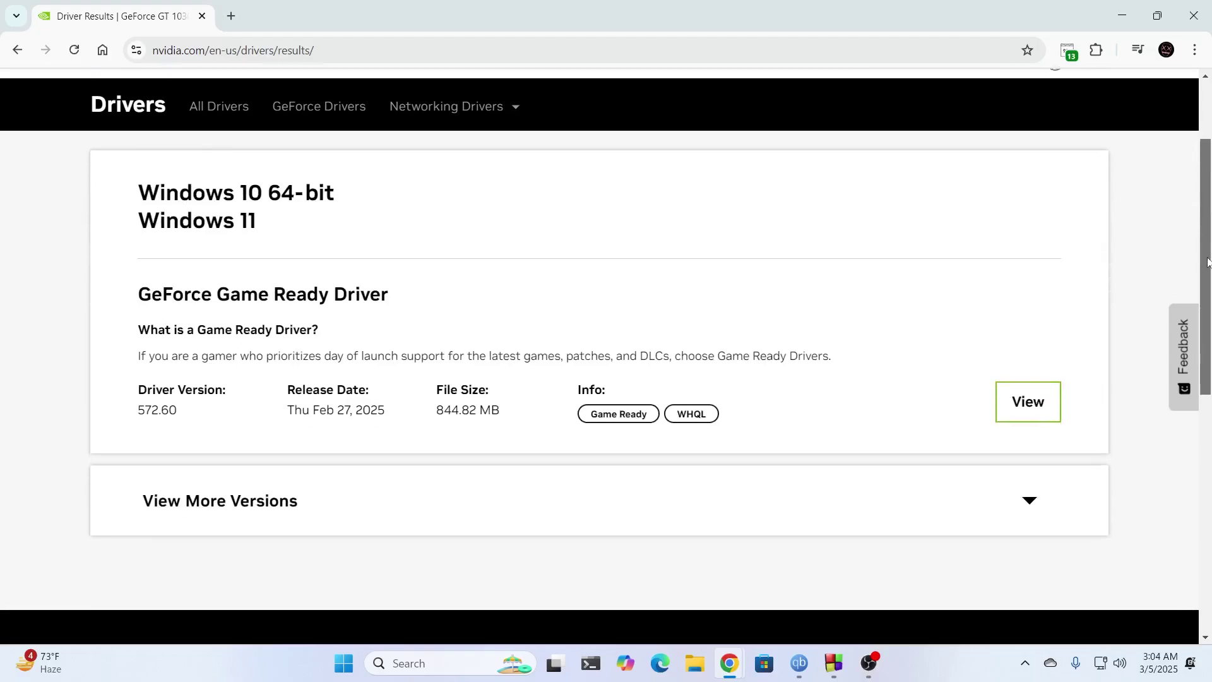
pyautogui.click(1036, 394)
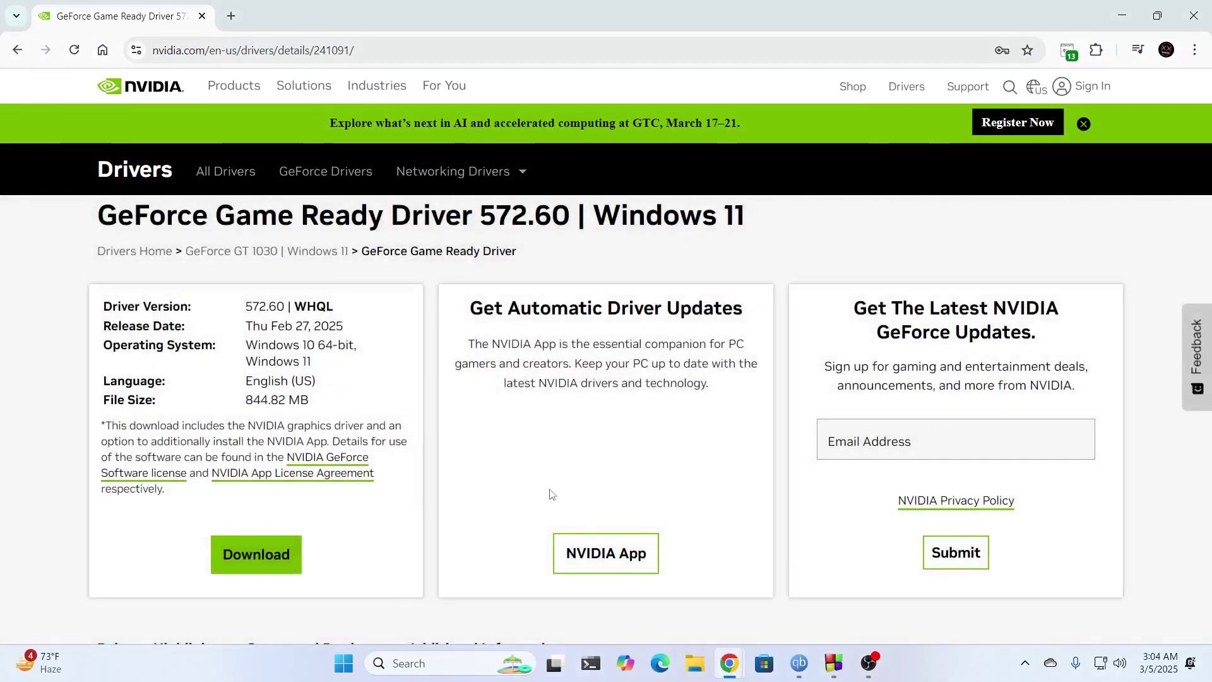
pyautogui.click(293, 555)
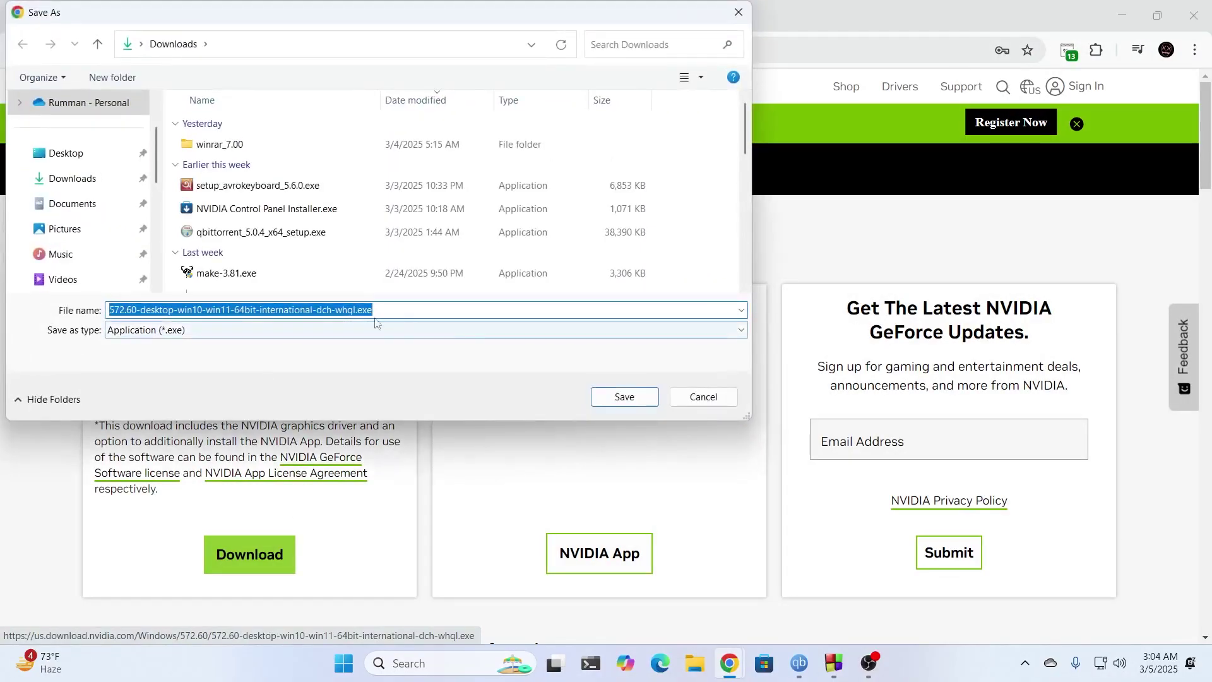
pyautogui.click(620, 398)
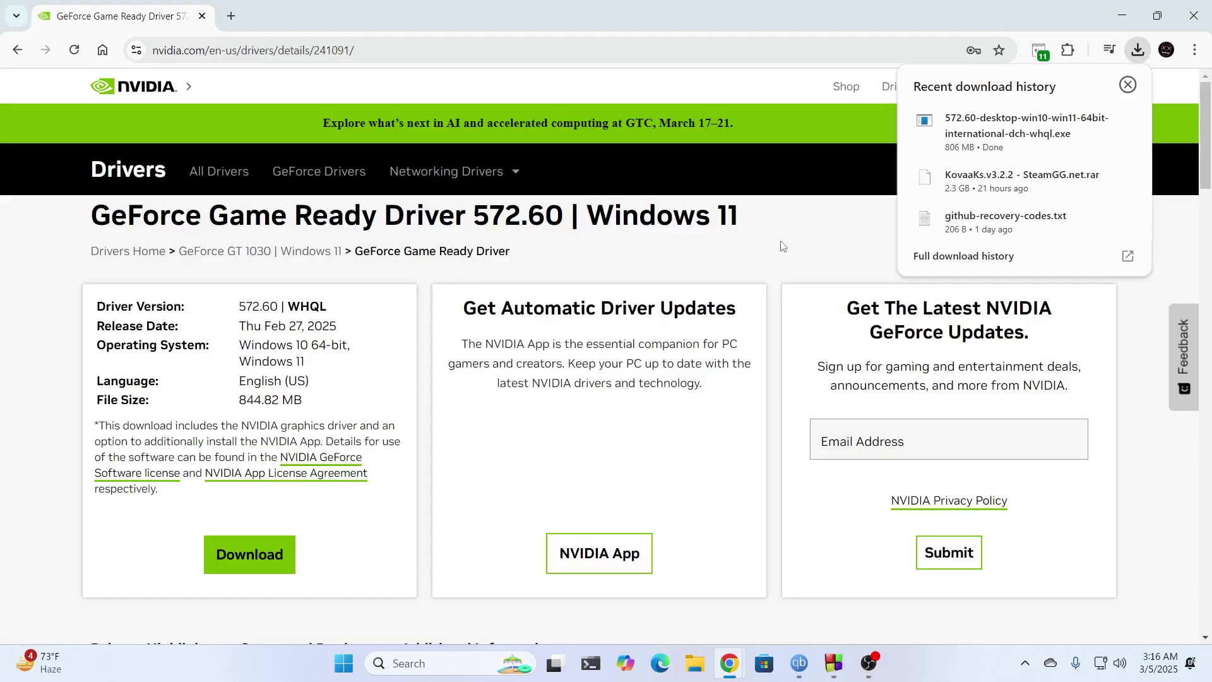
pyautogui.click(1009, 130)
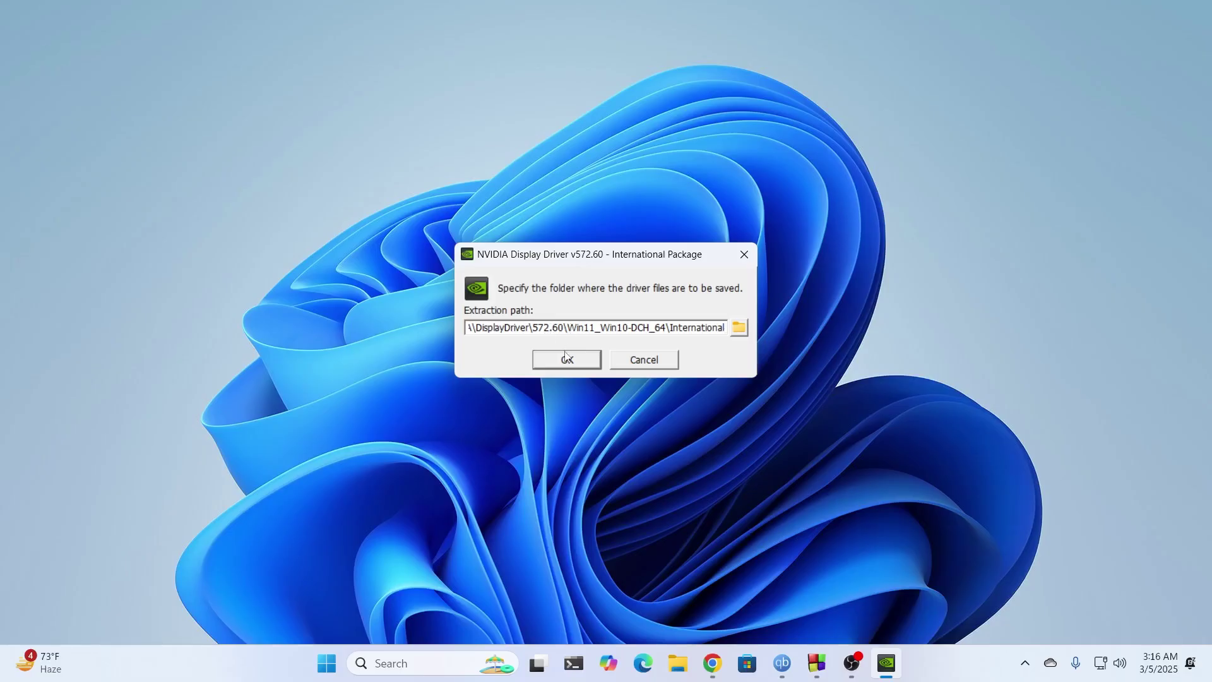
# Extract to the default folder and keep 'NVIDIA Graphics Driver and NVIDIA App' selected
pyautogui.click(570, 361)
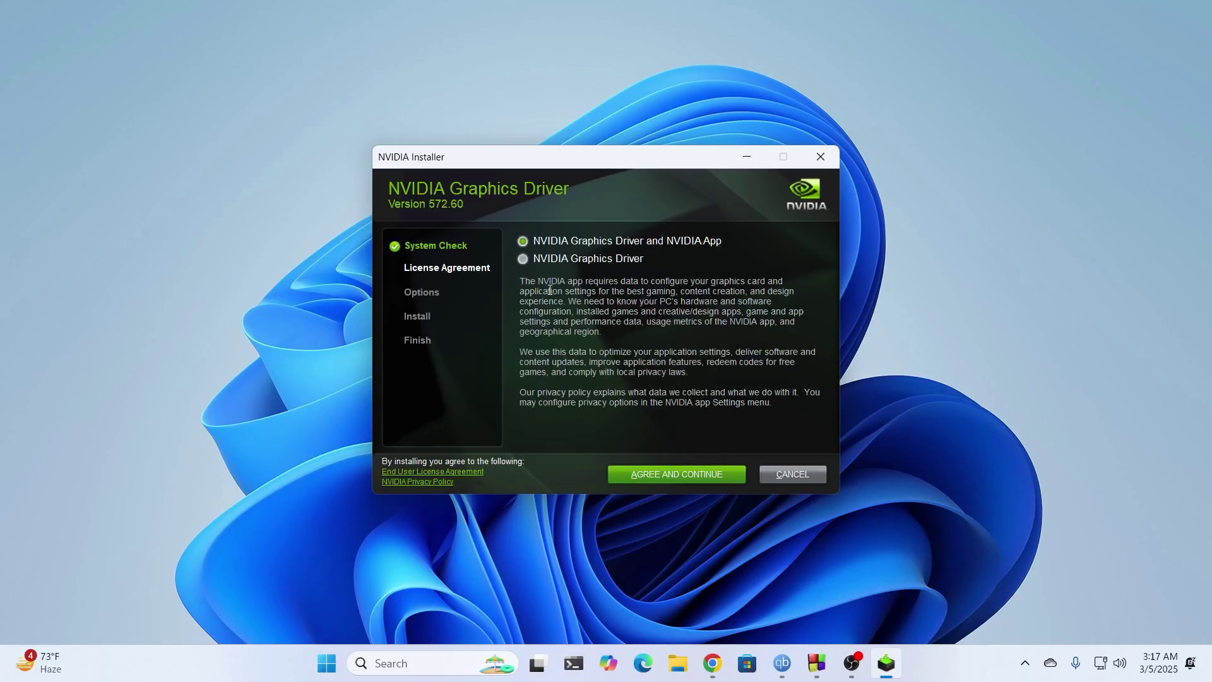
pyautogui.click(562, 262)
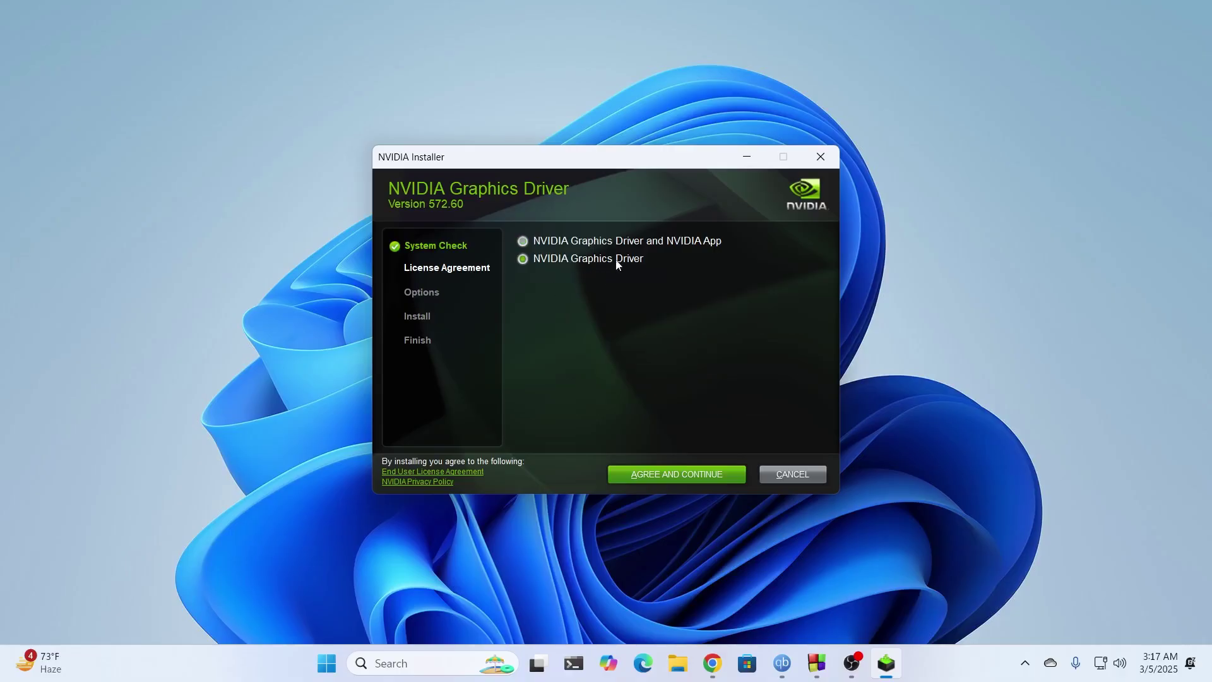
pyautogui.press('Up')
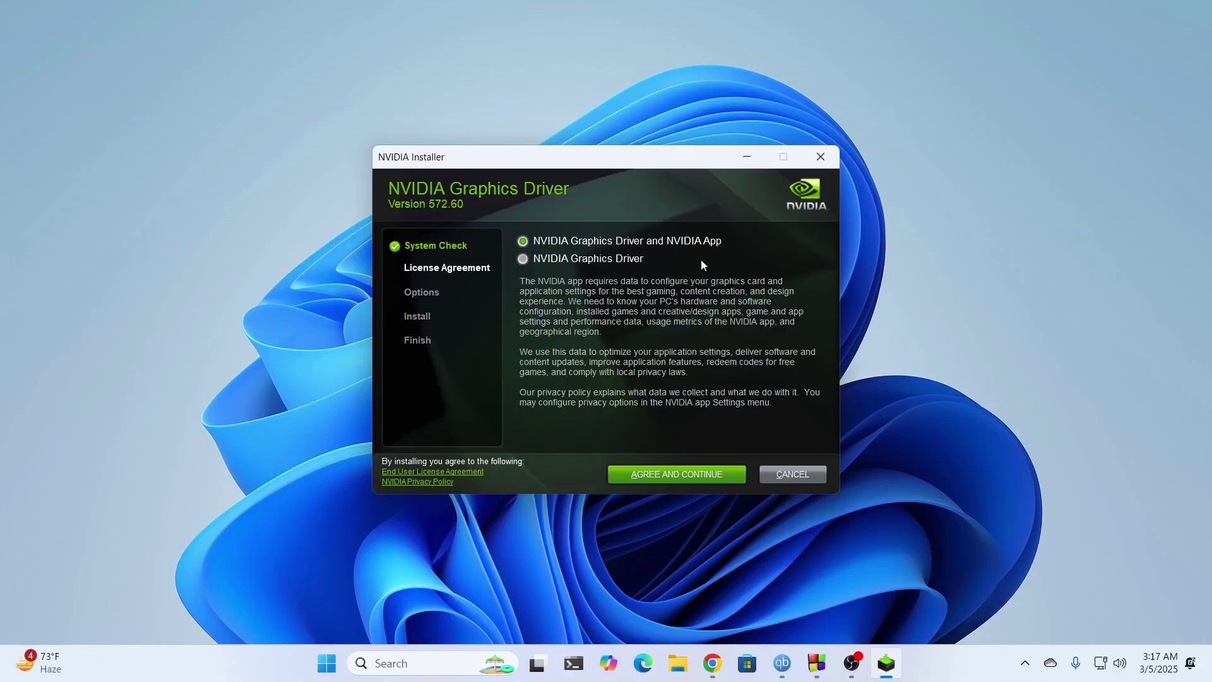
# Accept the license agreement and choose the Custom (Advanced) installation type
pyautogui.click(712, 479)
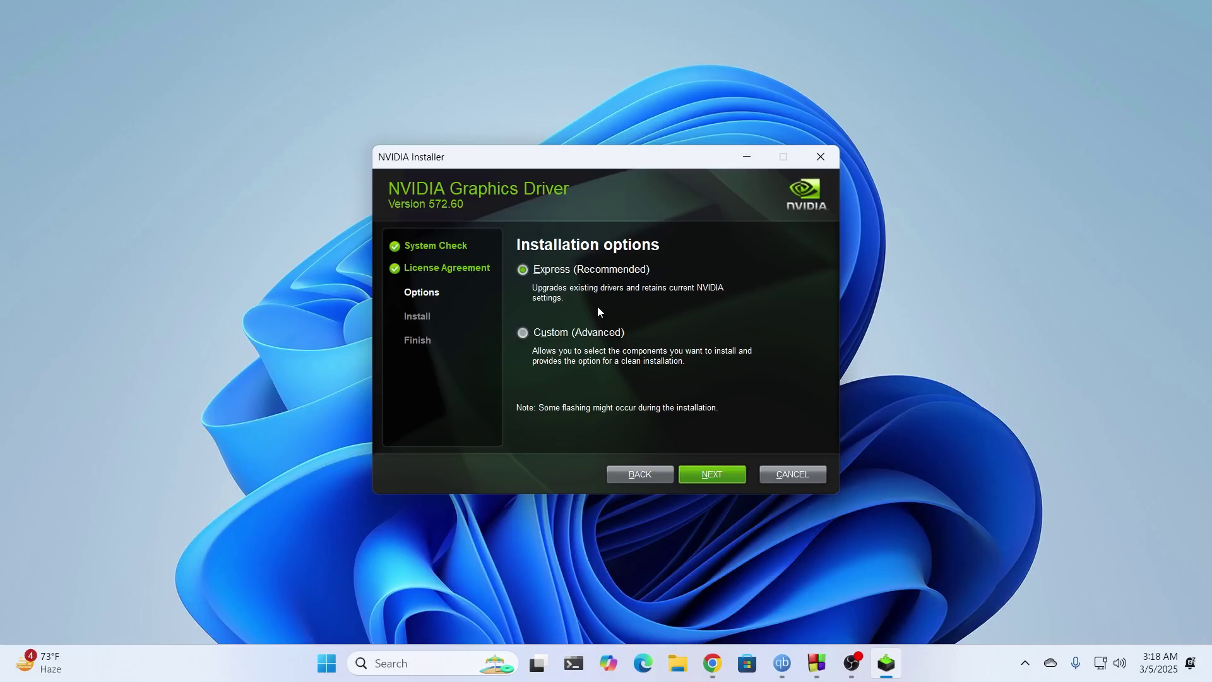
pyautogui.click(549, 337)
pyautogui.click(718, 478)
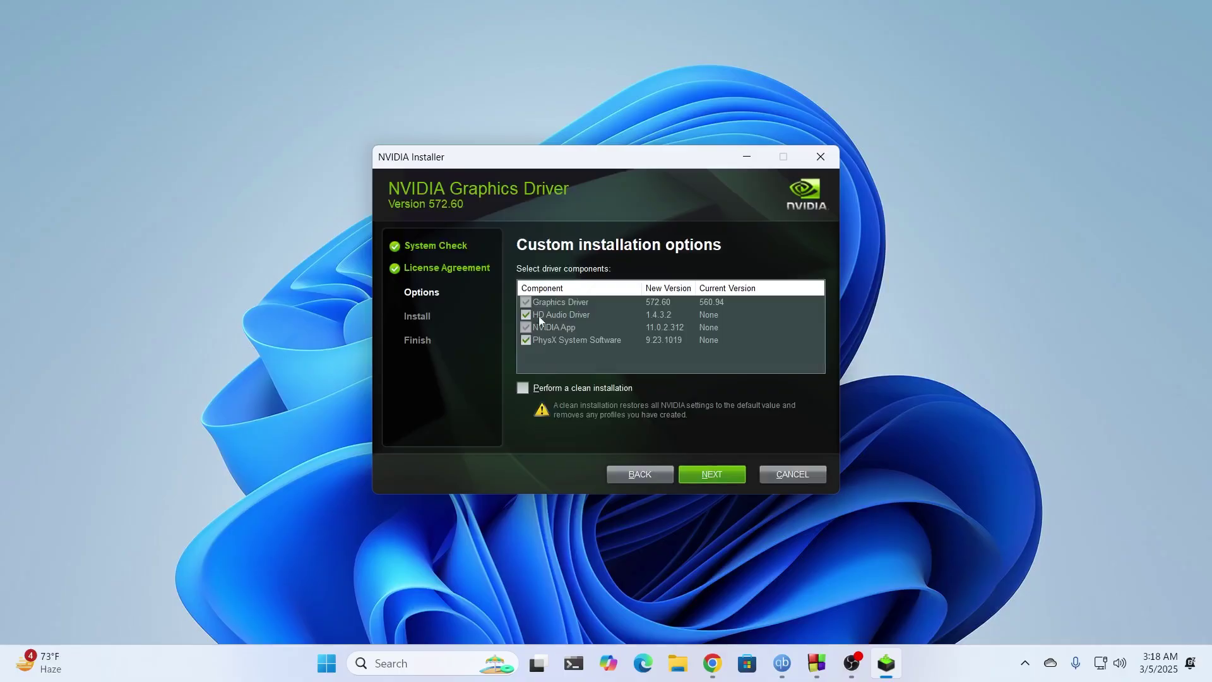
# Leave out the HD Audio Driver, enable a clean installation, and start installing
pyautogui.hotkey('alt', 'p')
pyautogui.click(526, 315)
pyautogui.click(525, 328)
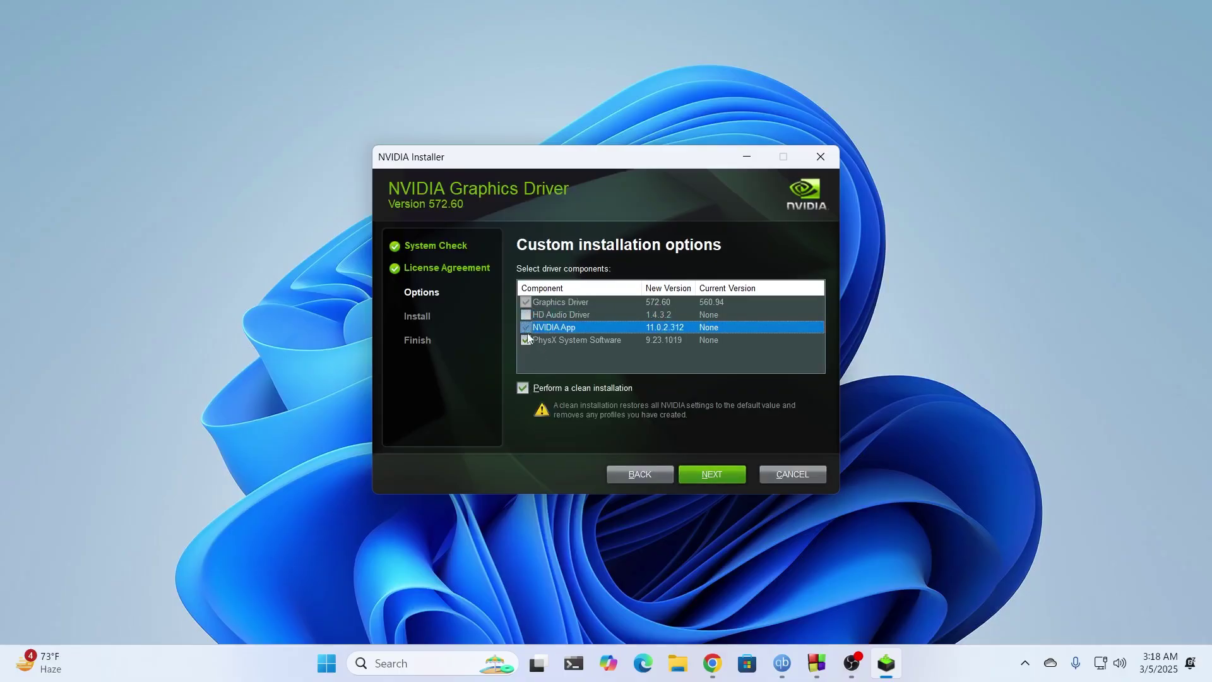
pyautogui.click(526, 339)
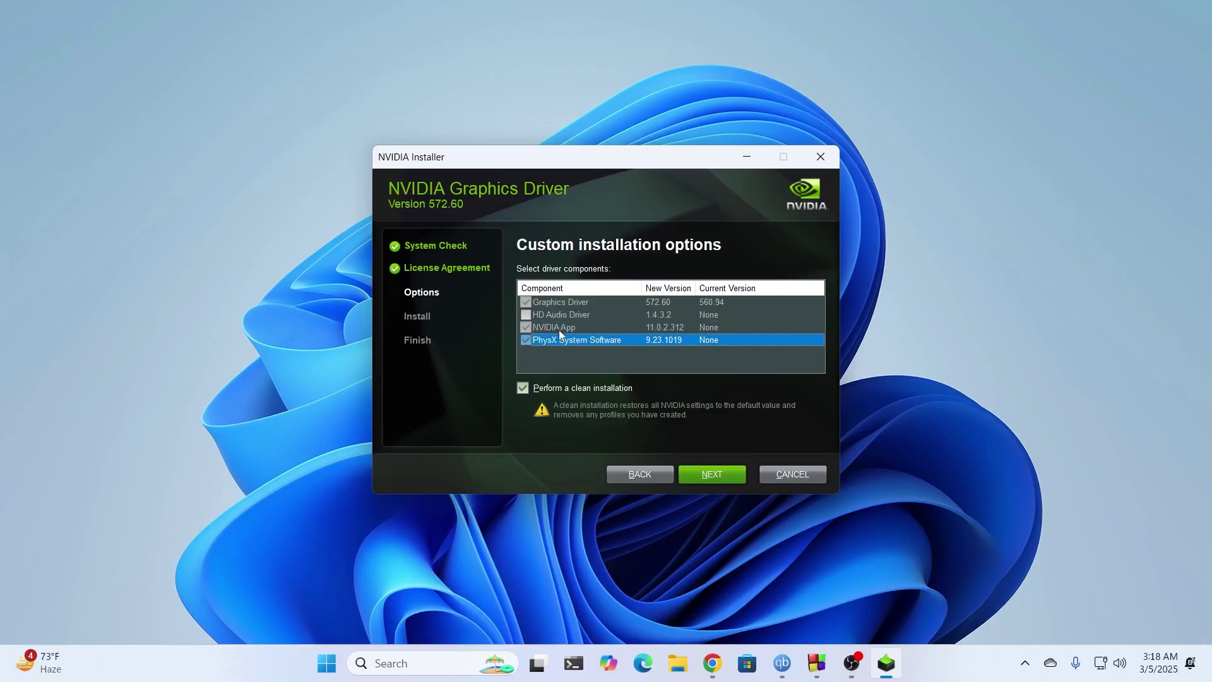
pyautogui.click(567, 314)
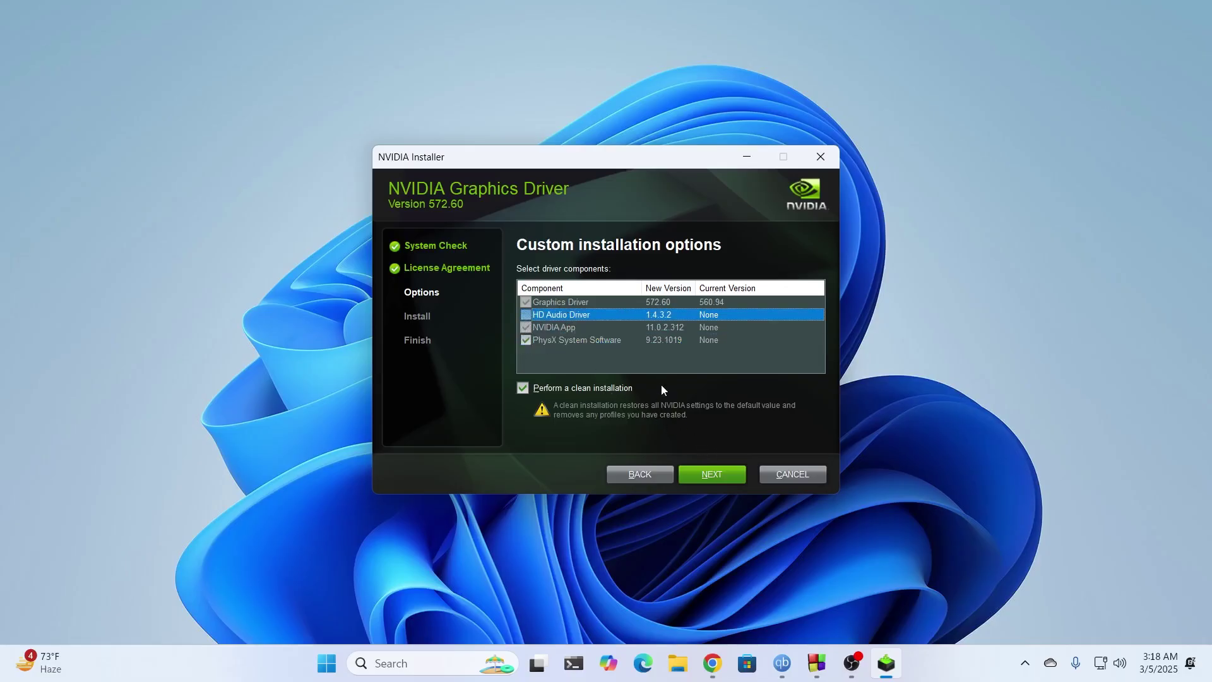
pyautogui.click(709, 475)
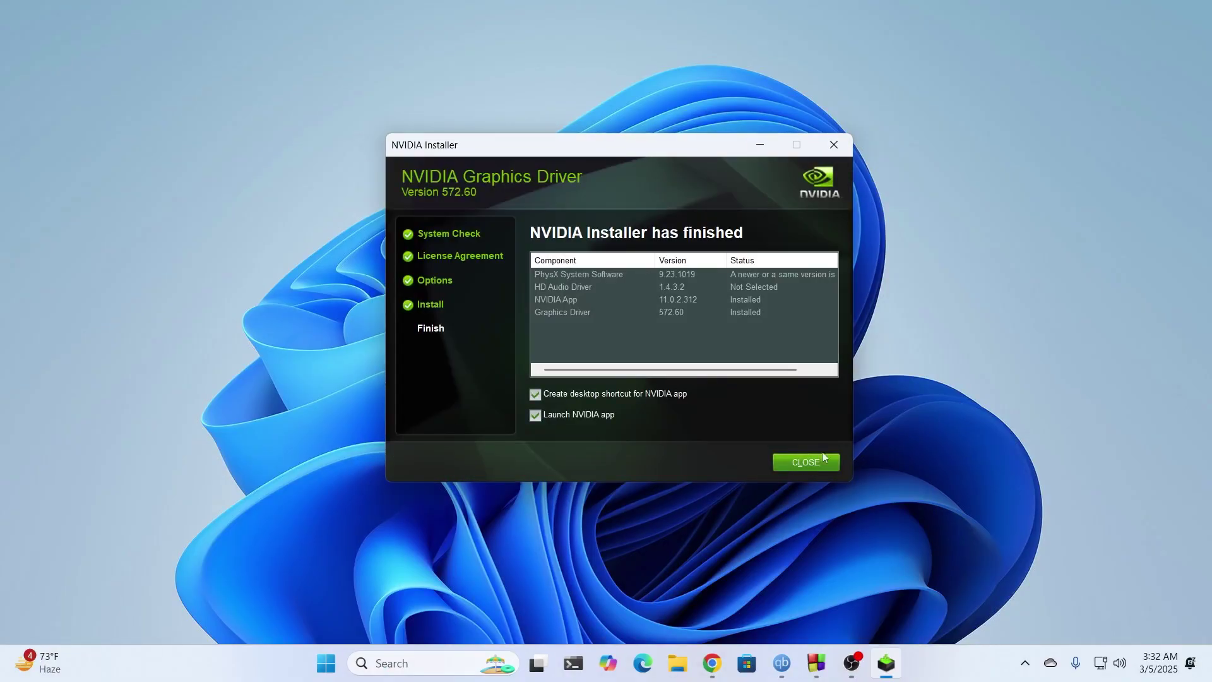
# Close the installer after Graphics Driver 572.60 and NVIDIA App finish installing
pyautogui.click(804, 463)
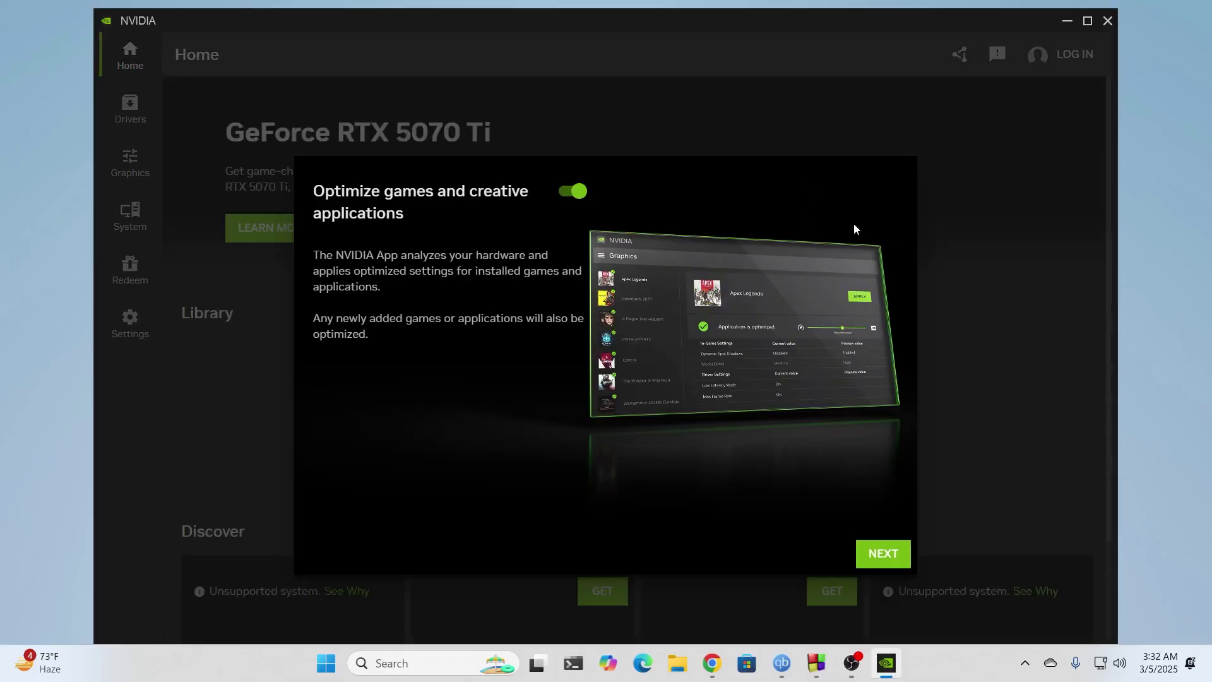
pyautogui.click(1067, 21)
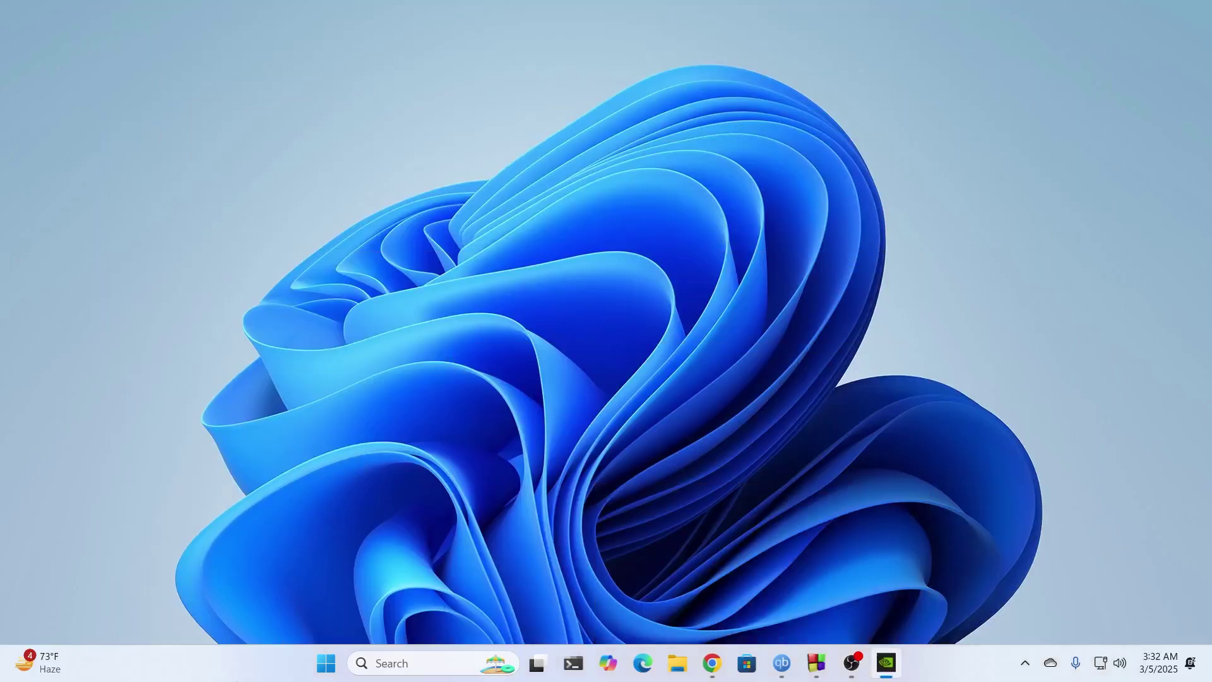
pyautogui.rightClick(327, 662)
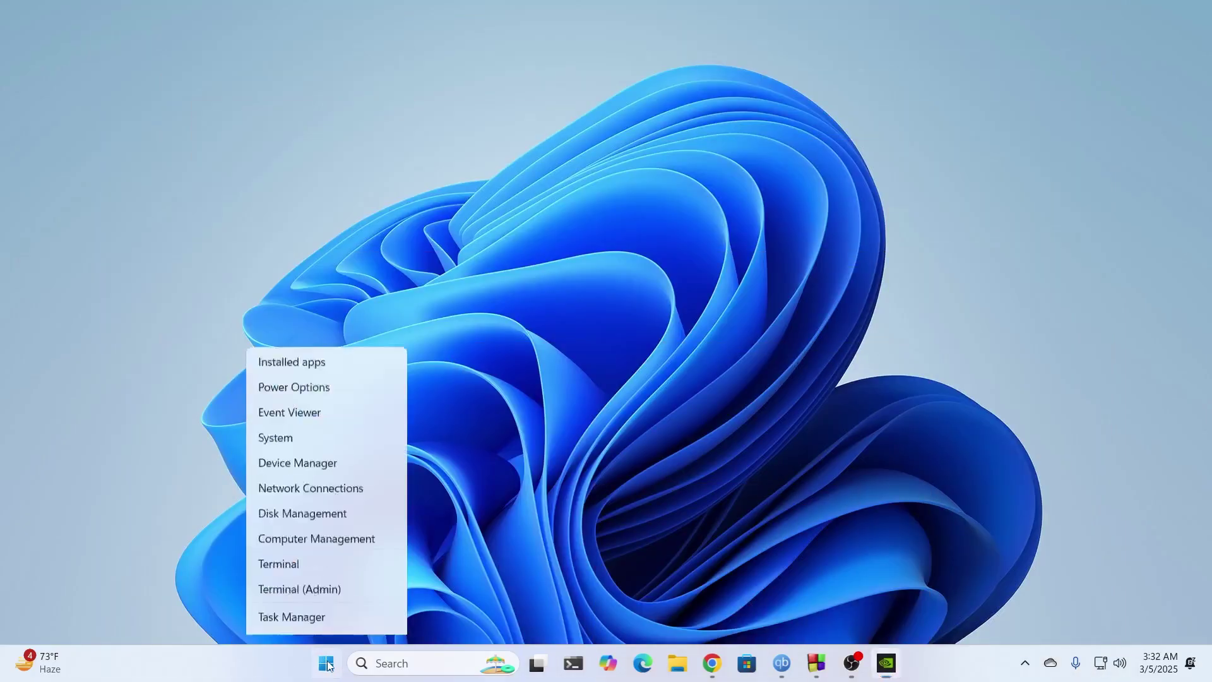
pyautogui.click(331, 311)
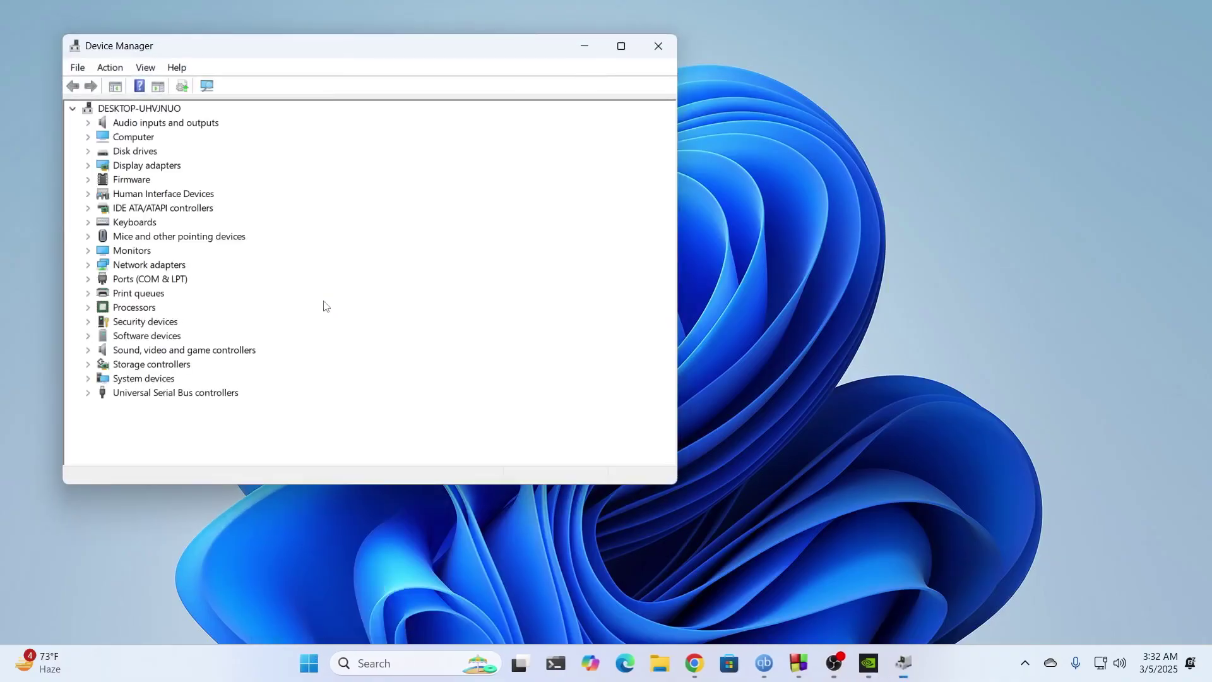
pyautogui.click(88, 166)
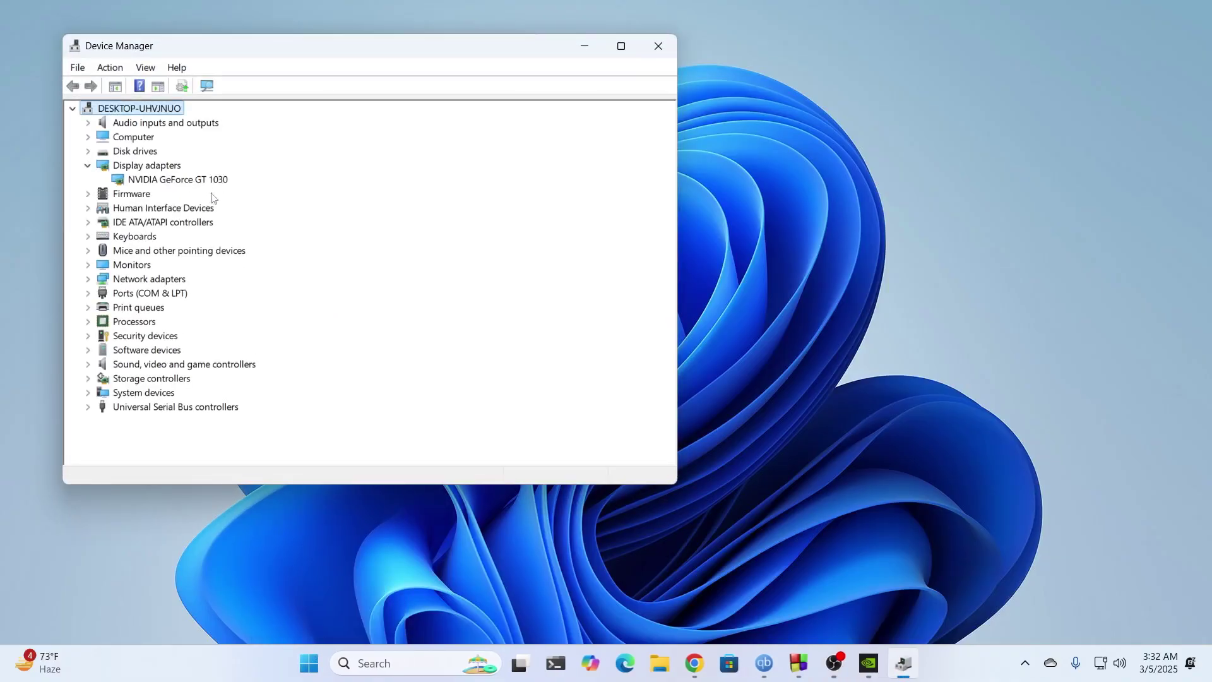
pyautogui.click(659, 46)
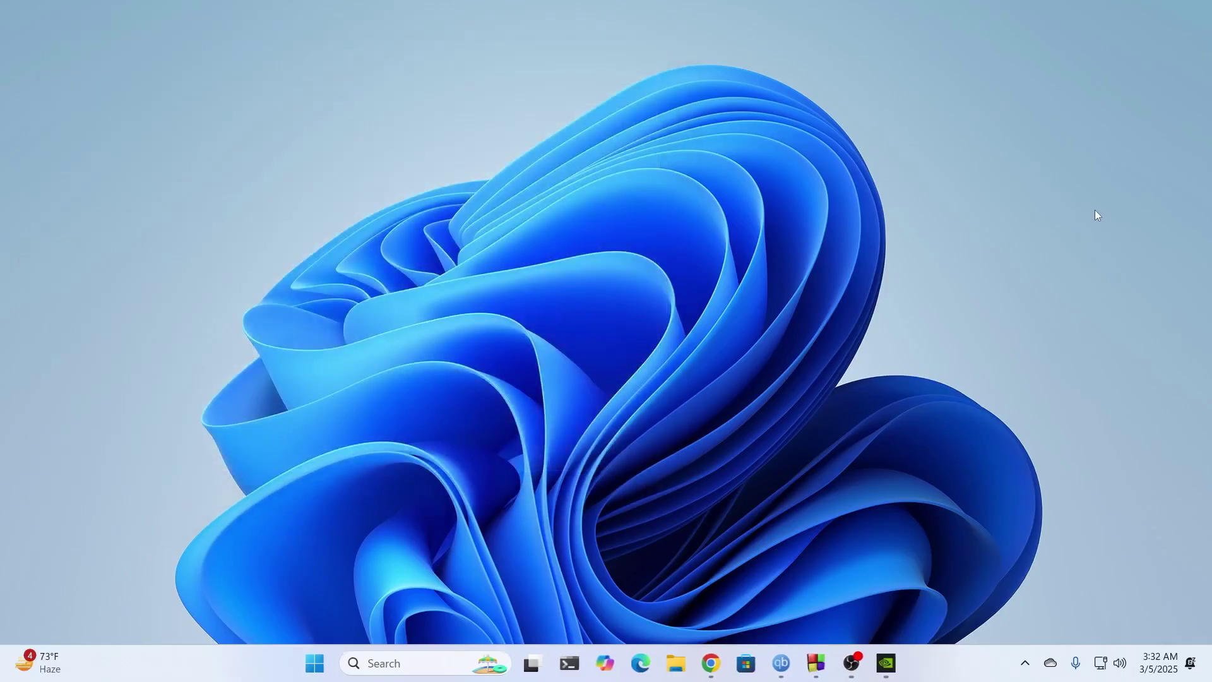